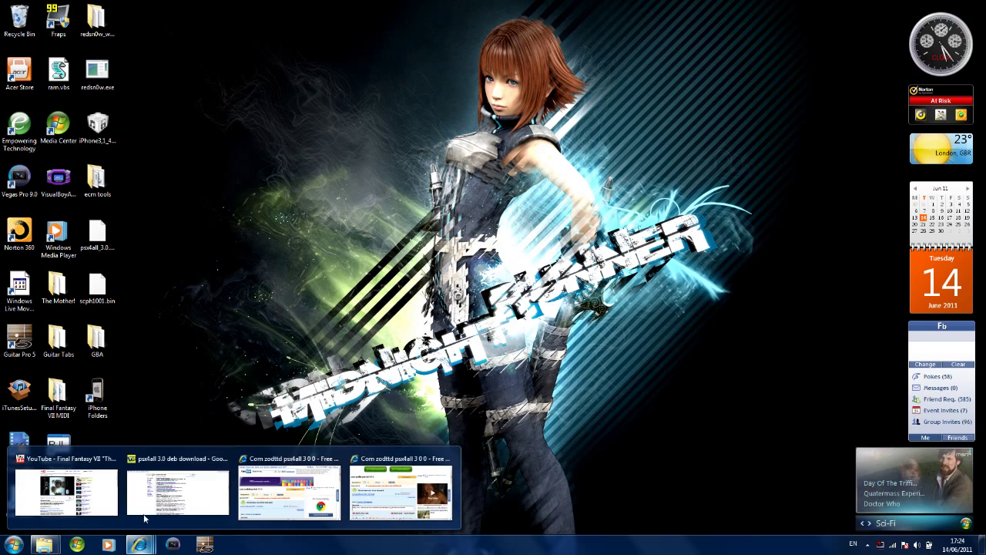
Switch to Internet Explorer, search Google for "iphonefolders" and open the iPhone Folders website from the results
{"action": "key", "text": "alt+Tab"}
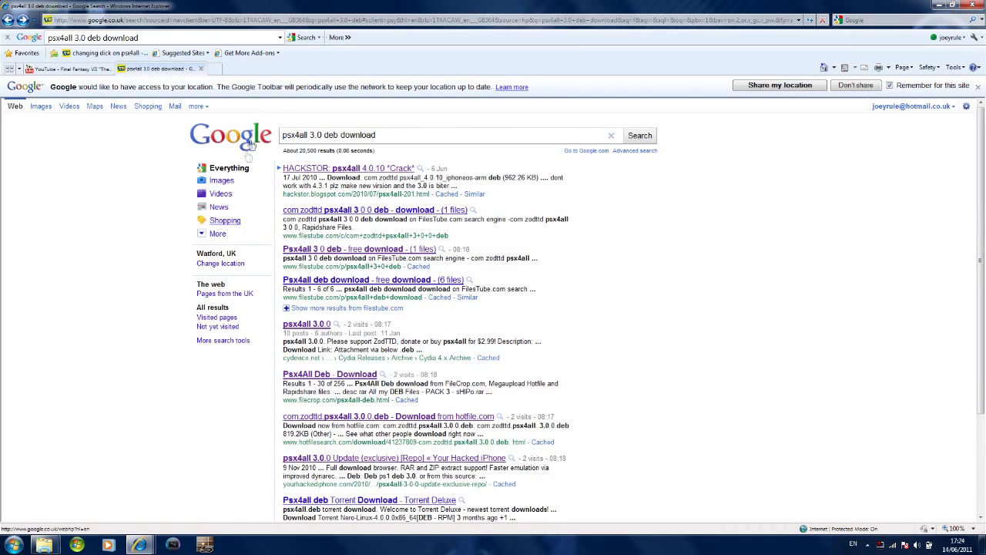
{"action": "key", "text": "ctrl+a"}
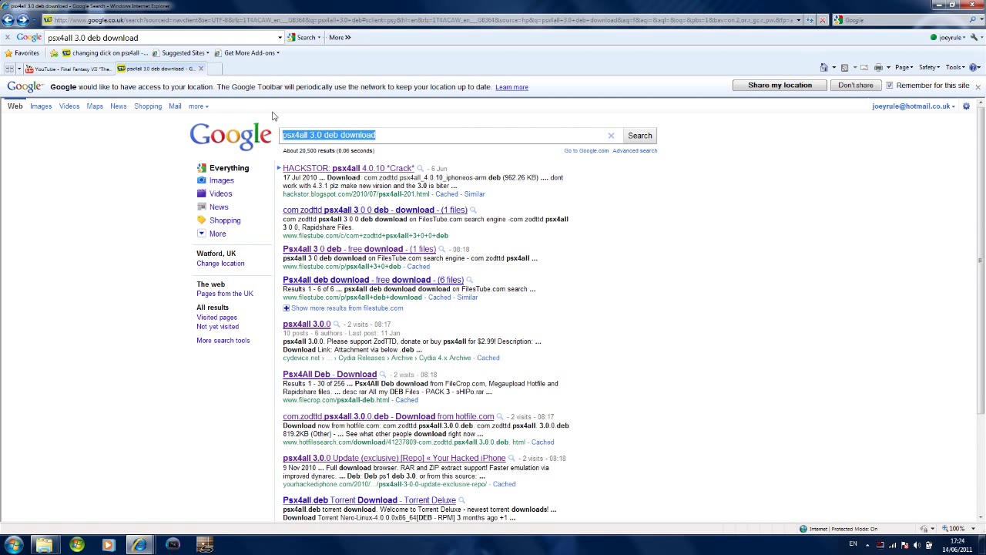
{"action": "key", "text": "BackSpace"}
{"action": "type", "text": "iphon"}
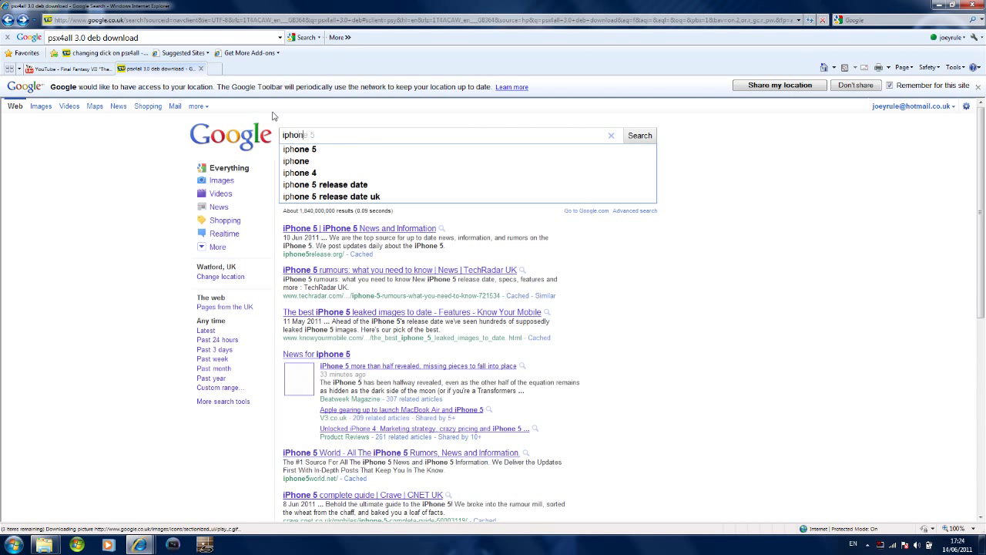
{"action": "type", "text": "efolders"}
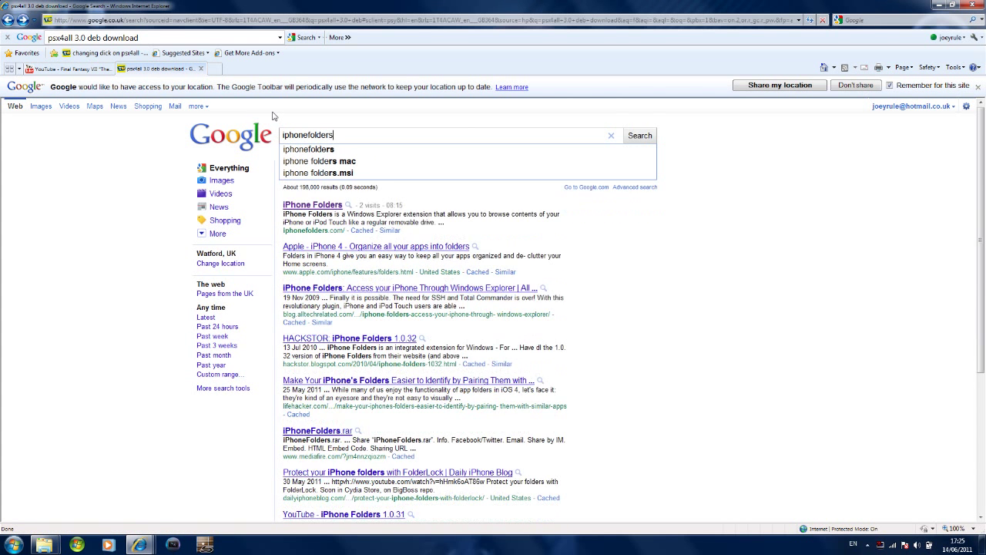
{"action": "key", "text": "Return"}
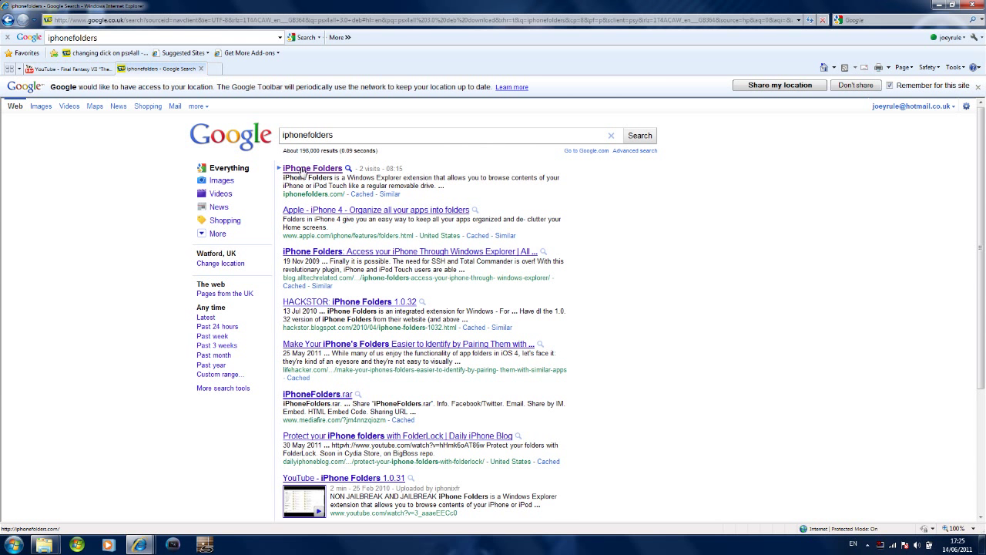
{"action": "key", "text": "Return"}
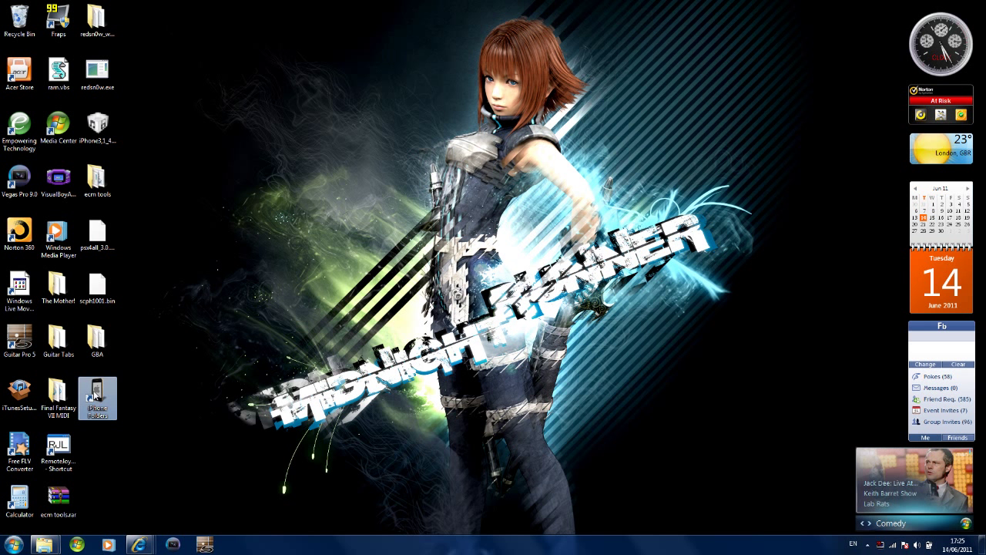
Launch iPhone Folders from the desktop and browse the connected iPhone's file system to var/mobile
{"action": "double_click", "coordinate": [96, 393]}
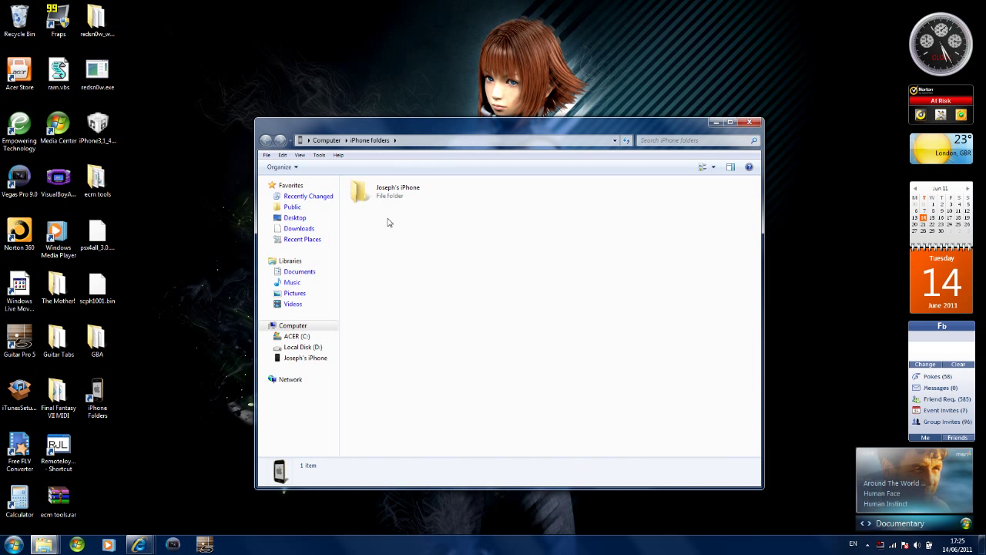
{"action": "double_click", "coordinate": [377, 194]}
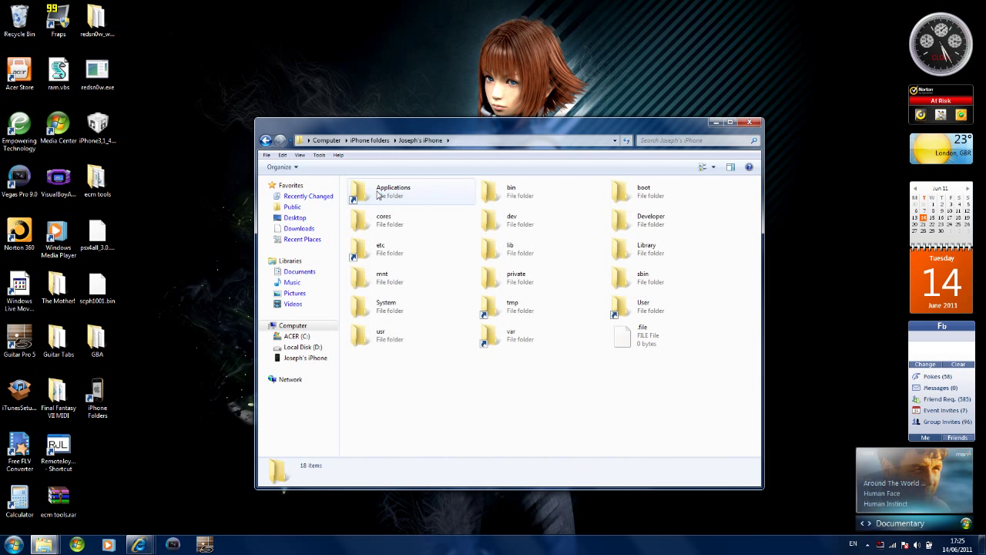
{"action": "left_click", "coordinate": [508, 341]}
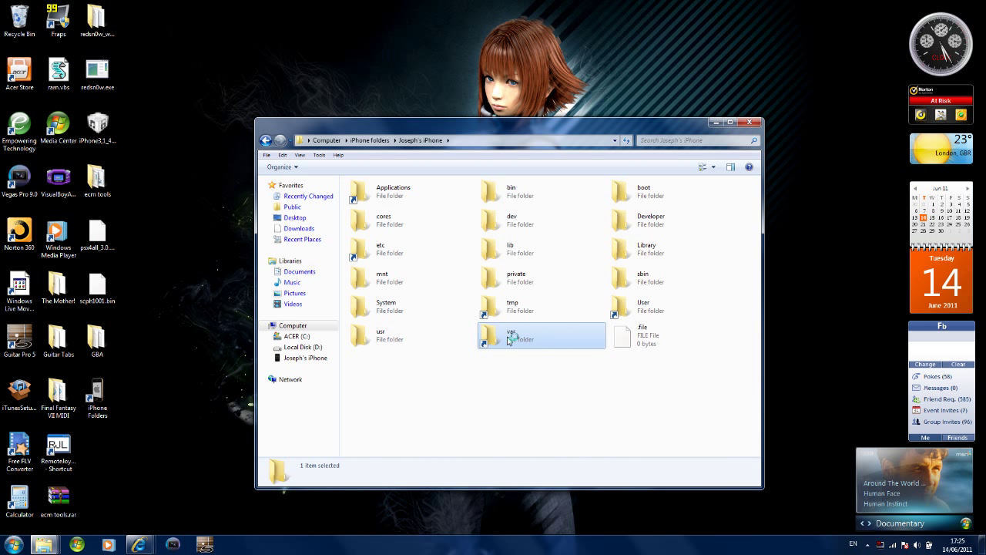
{"action": "double_click", "coordinate": [509, 341]}
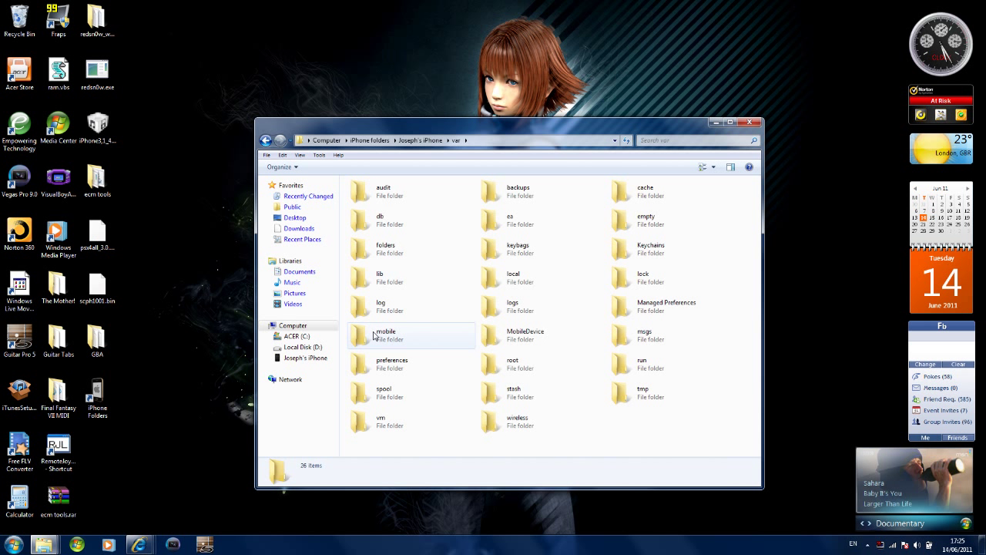
{"action": "left_click", "coordinate": [373, 334]}
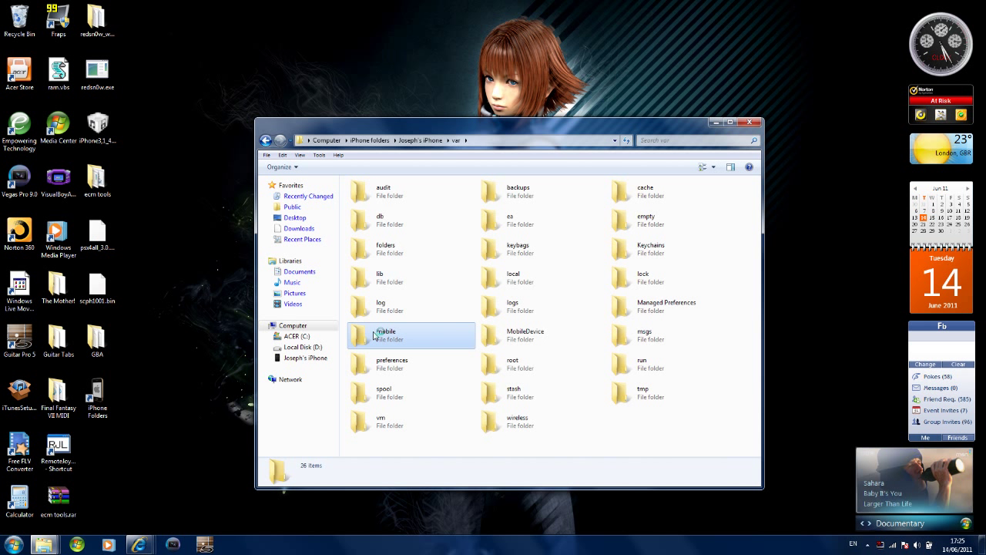
{"action": "double_click", "coordinate": [373, 335]}
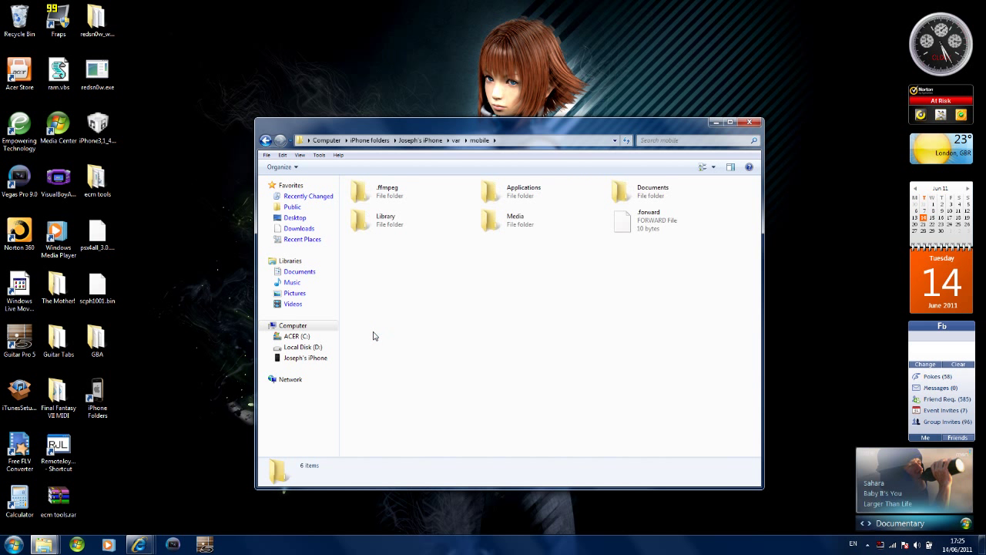
Open the AutoInstall folder inside Media/Cydia, then minimize the folder window
{"action": "double_click", "coordinate": [522, 217]}
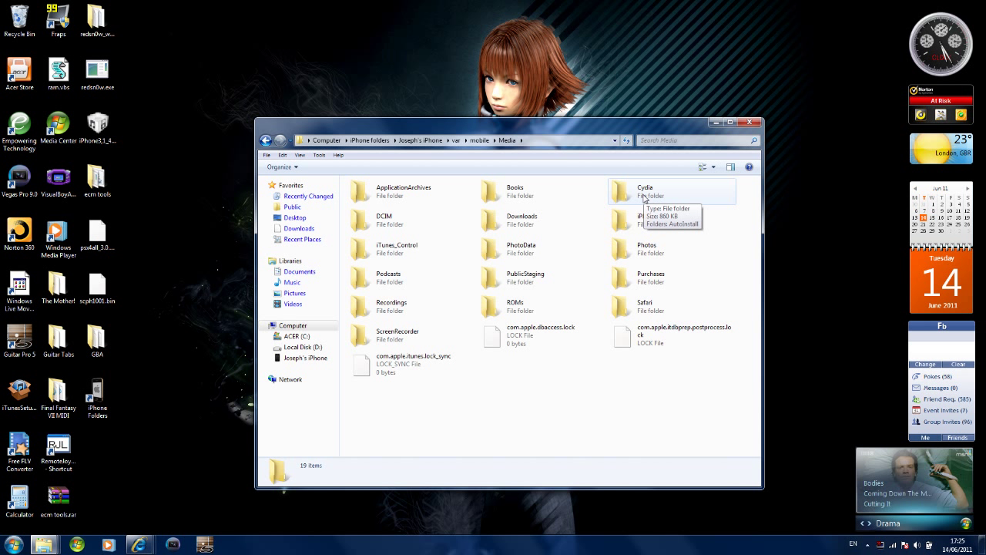
{"action": "left_click", "coordinate": [646, 198]}
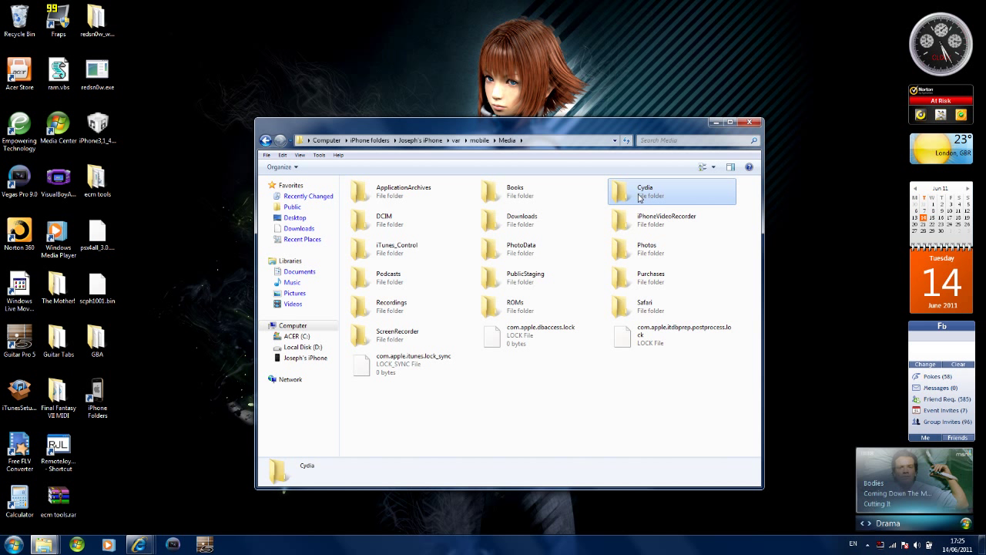
{"action": "double_click", "coordinate": [631, 193]}
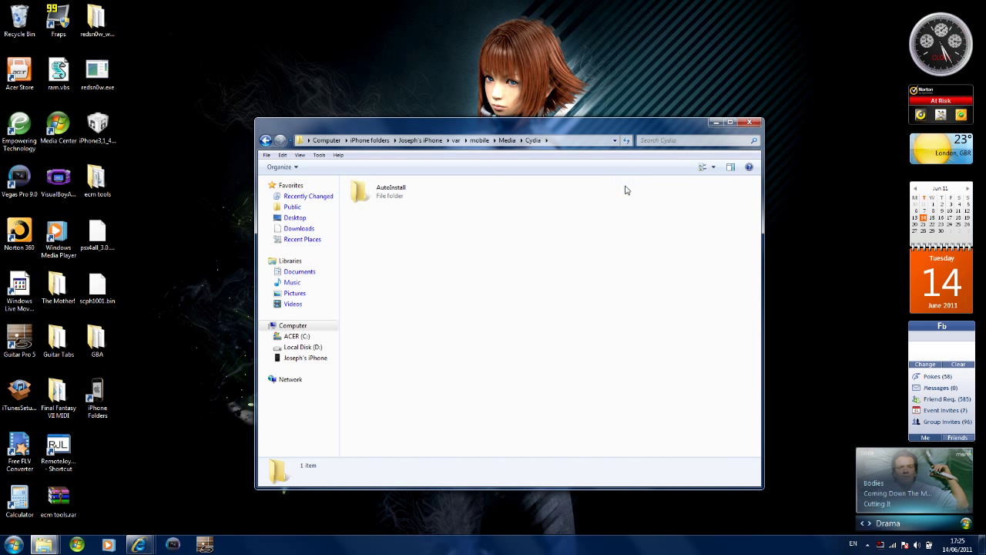
{"action": "double_click", "coordinate": [372, 197]}
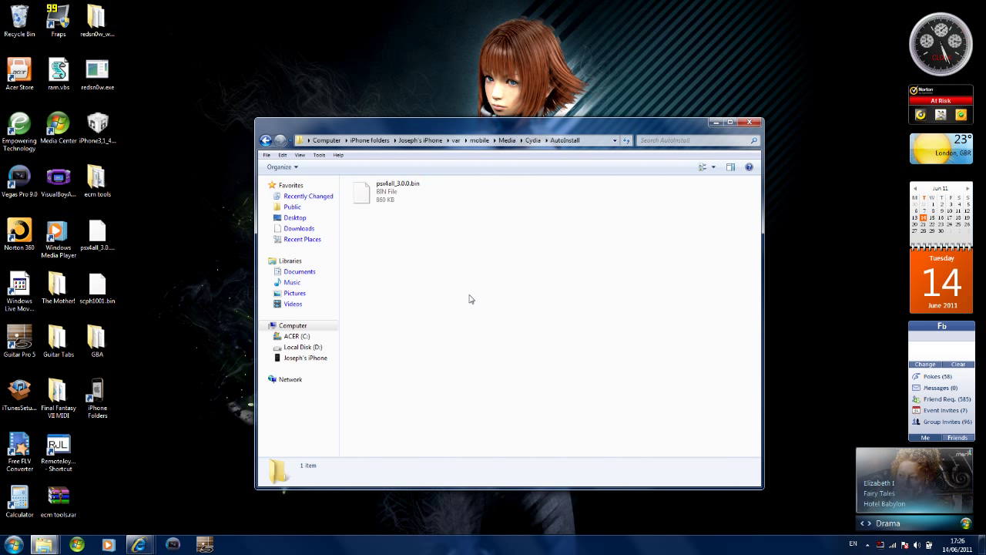
{"action": "left_click", "coordinate": [715, 123]}
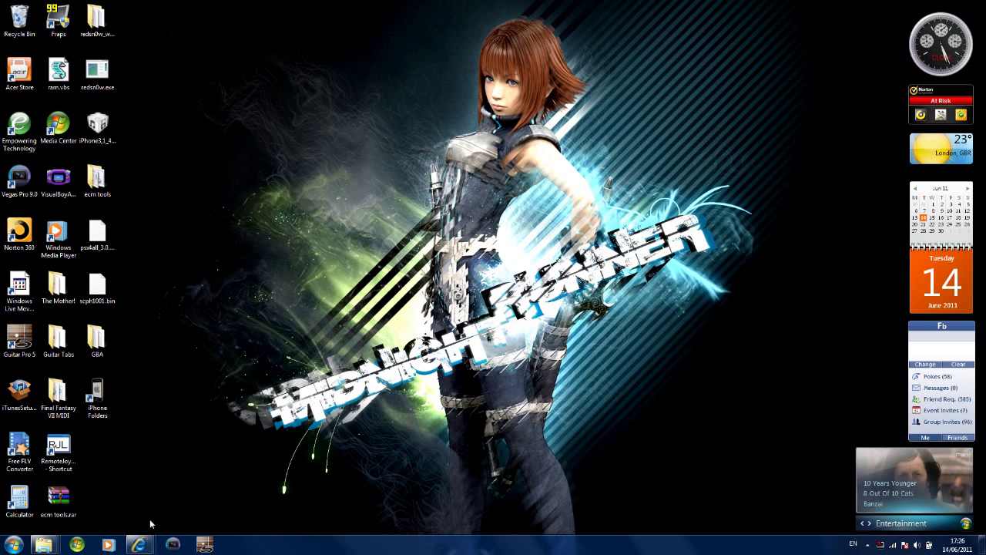
Switch to the FilesTube page for psx4all 3.0.0 in Internet Explorer and request the com.zodttd.psx4all_3.0.0.deb download on 4shared
{"action": "mouse_move", "coordinate": [139, 544]}
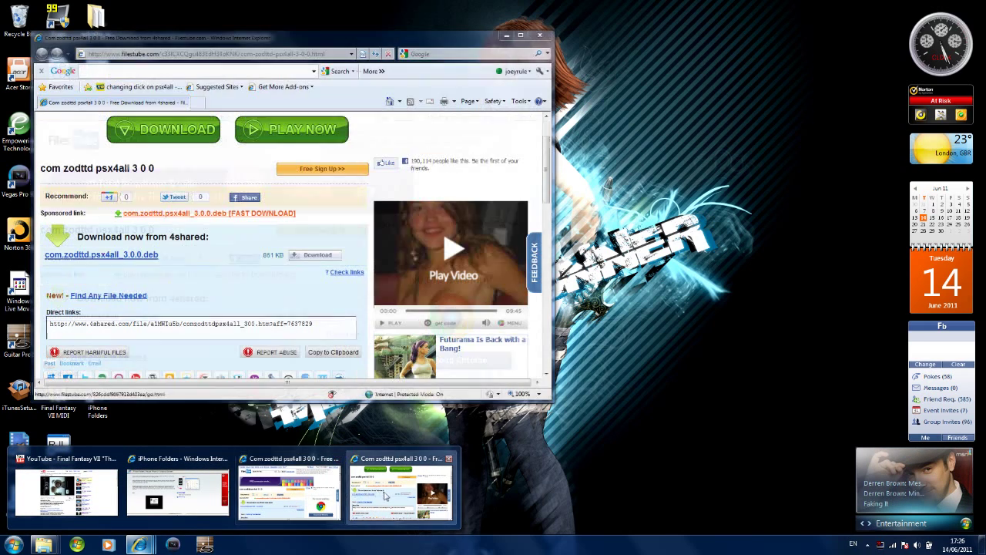
{"action": "left_click", "coordinate": [389, 497]}
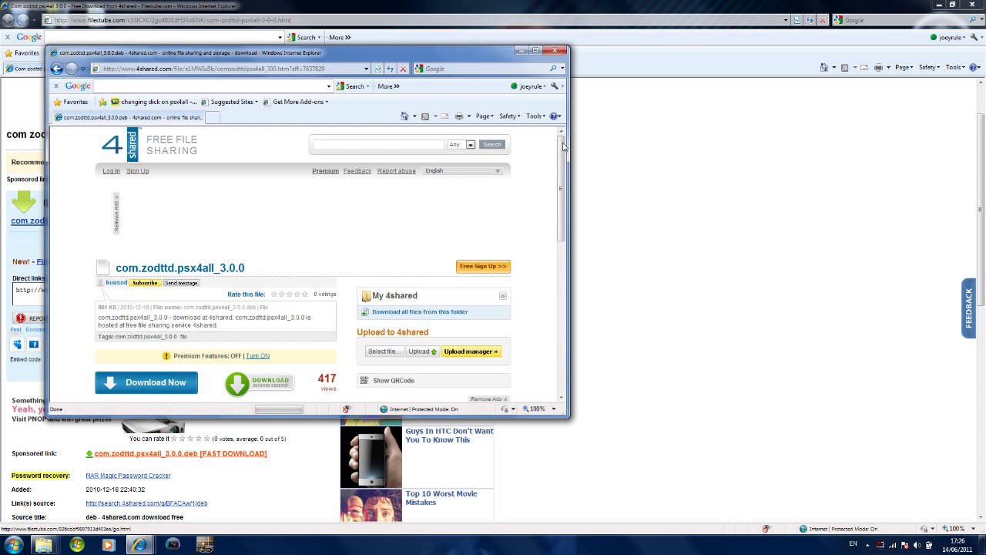
{"action": "left_click_drag", "start_coordinate": [563, 147], "coordinate": [563, 195]}
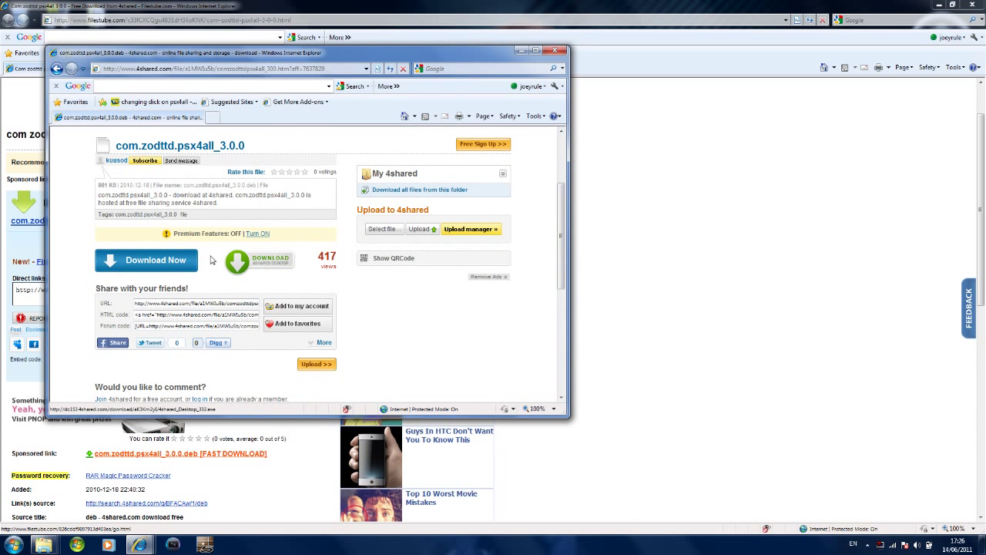
{"action": "left_click", "coordinate": [154, 266]}
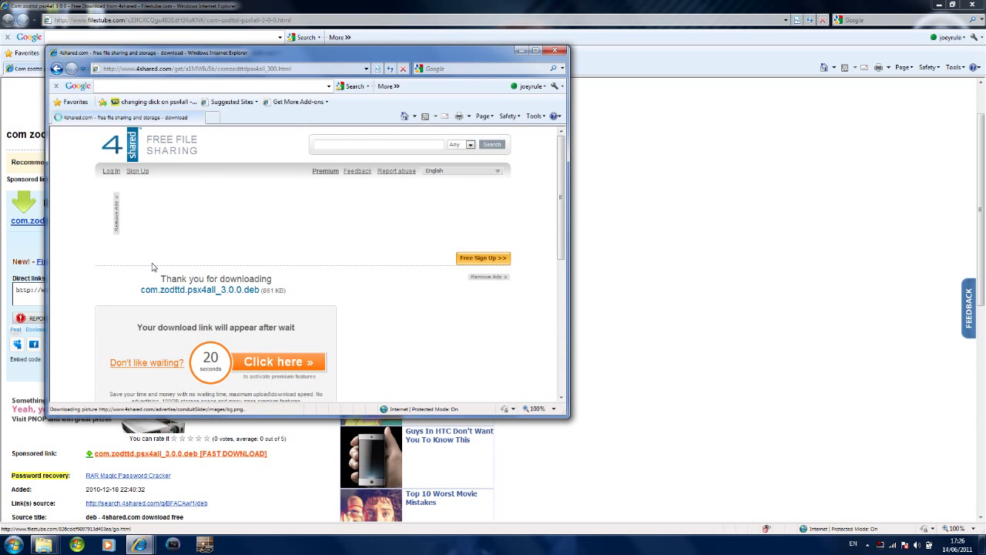
{"action": "scroll", "coordinate": [462, 231], "scroll_direction": "down", "scroll_amount": 2}
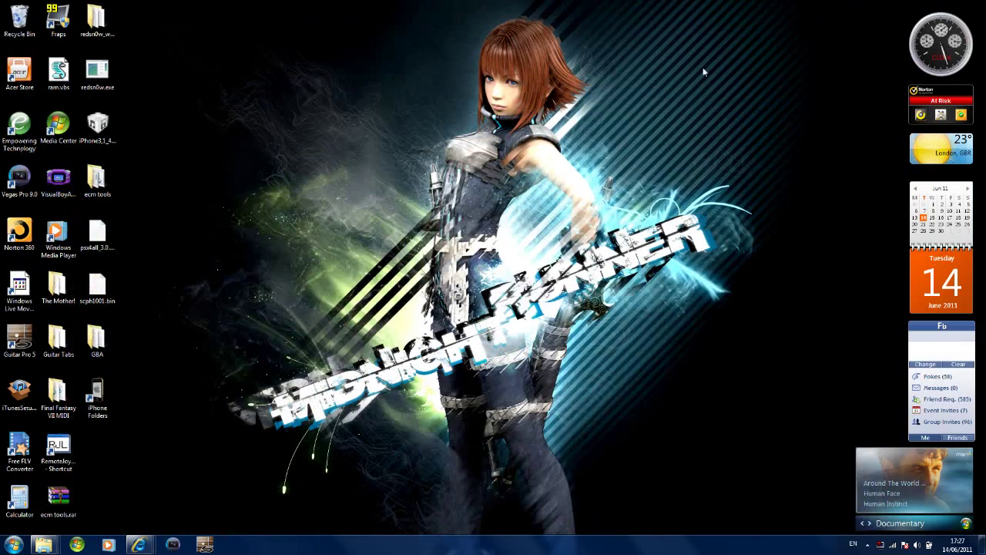
Set psx4all_3.0.0.deb apart on the desktop and reopen the iPhone's Media/Cydia/AutoInstall folder beside it, with the .deb file selected
{"action": "left_click_drag", "start_coordinate": [93, 234], "coordinate": [169, 199]}
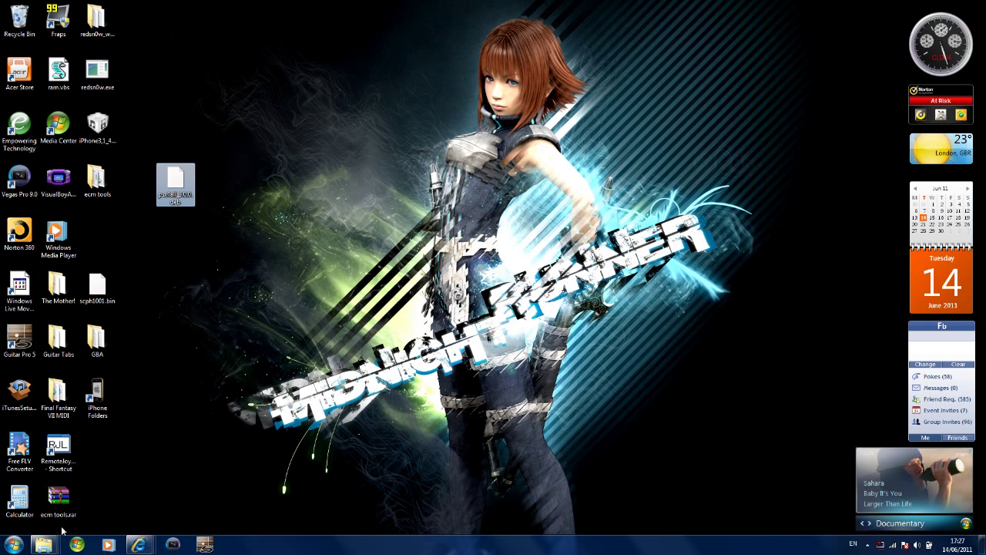
{"action": "mouse_move", "coordinate": [47, 545]}
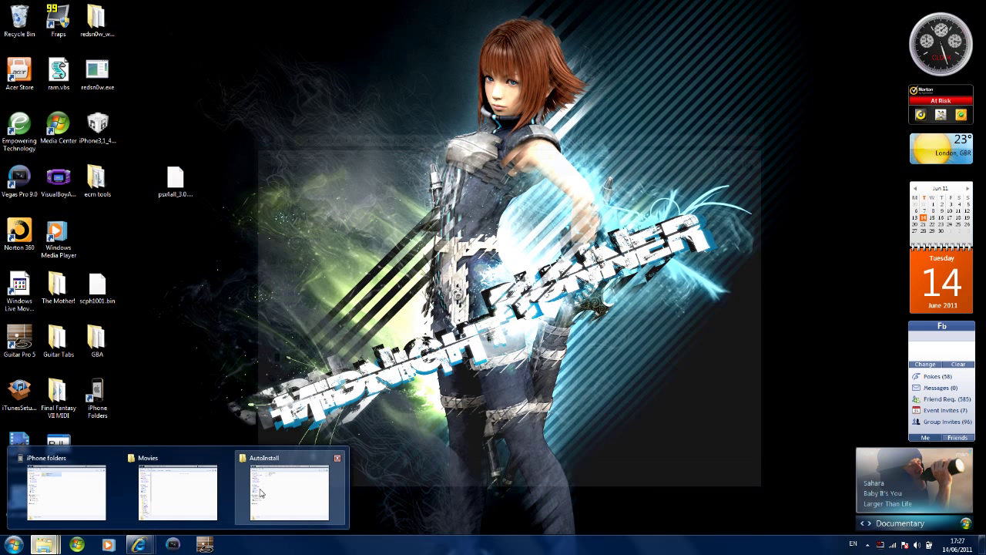
{"action": "left_click", "coordinate": [266, 497]}
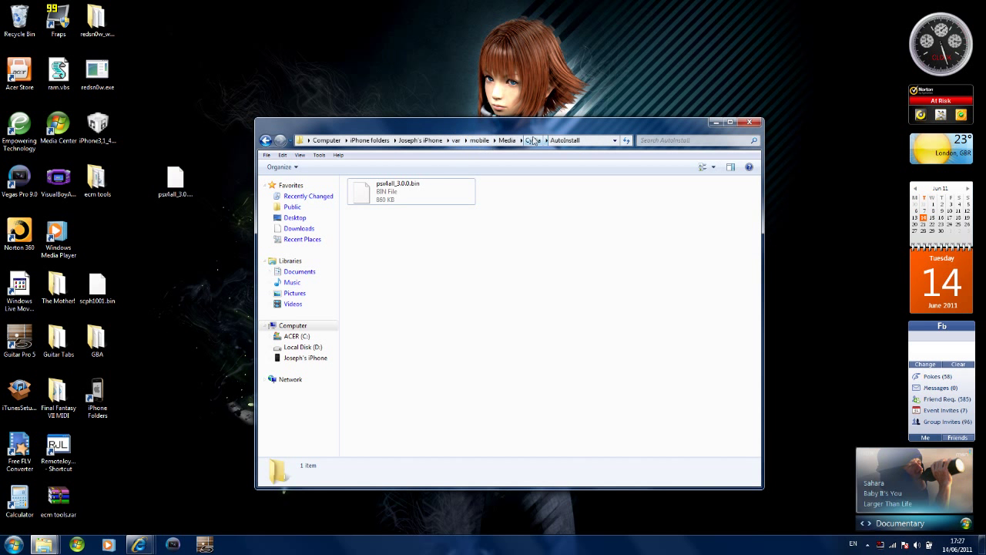
{"action": "left_click", "coordinate": [507, 140]}
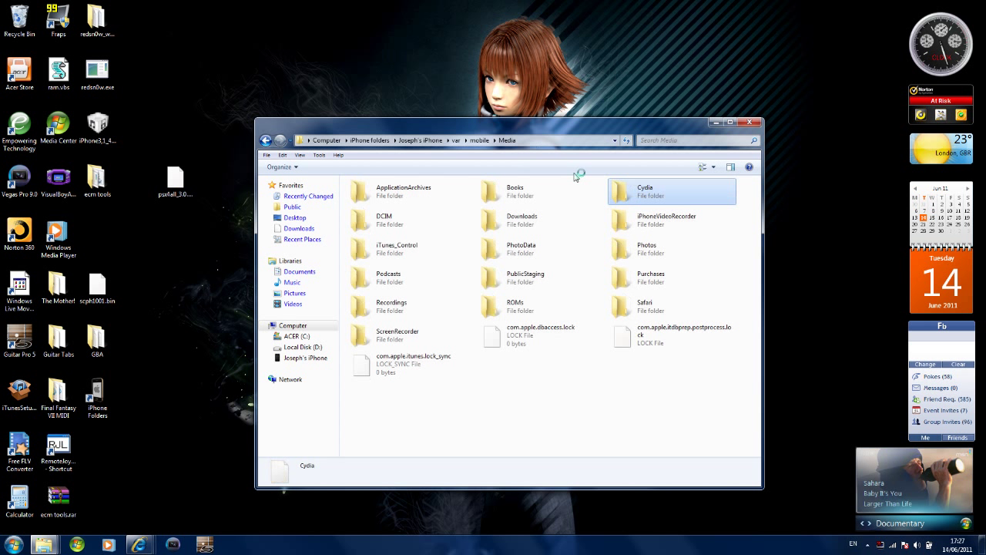
{"action": "double_click", "coordinate": [636, 195]}
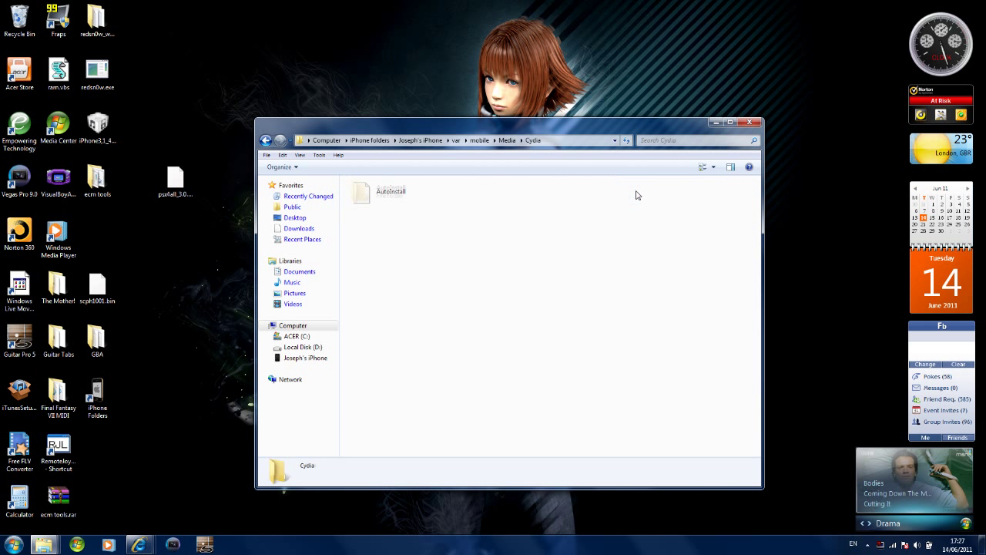
{"action": "double_click", "coordinate": [380, 198]}
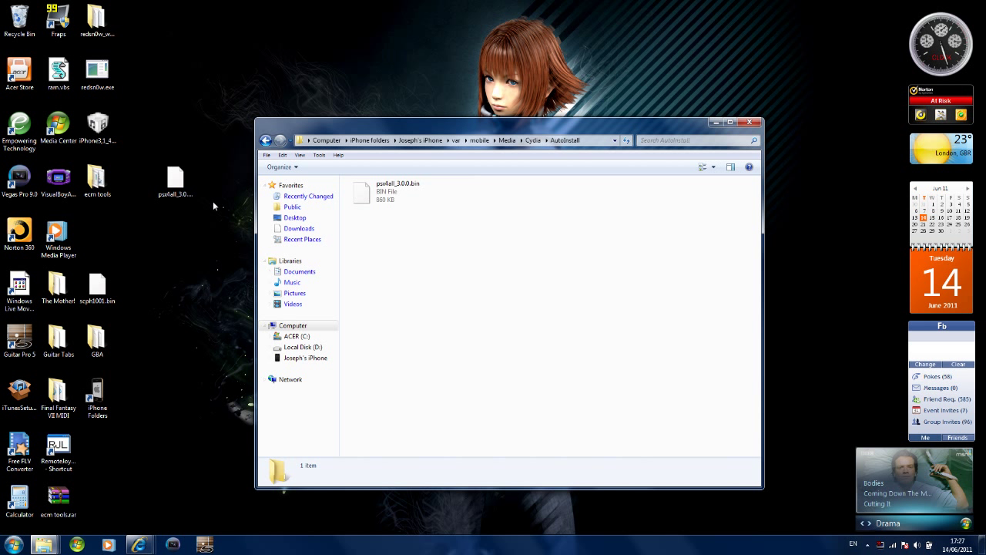
{"action": "left_click", "coordinate": [171, 199]}
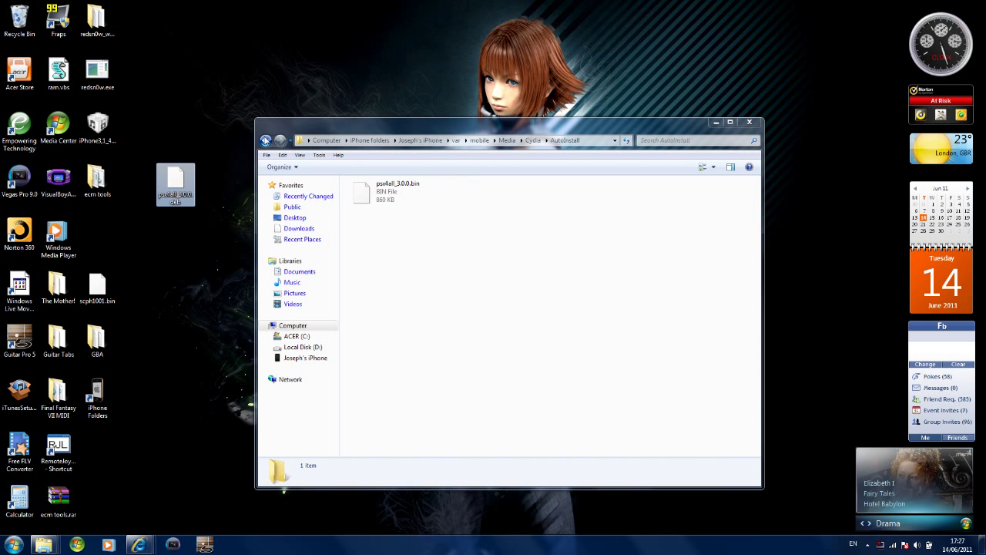
Close the AutoInstall folder window and return psx4all_3.0.0.deb to the gap above scph1001.bin on the desktop
{"action": "left_click", "coordinate": [266, 141]}
{"action": "left_click", "coordinate": [266, 141]}
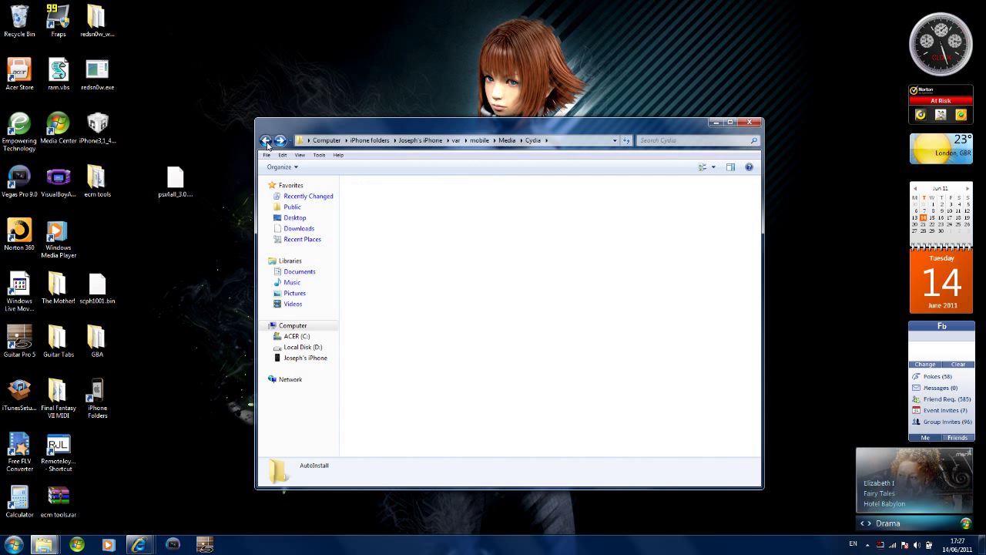
{"action": "left_click", "coordinate": [280, 141]}
{"action": "left_click", "coordinate": [279, 140]}
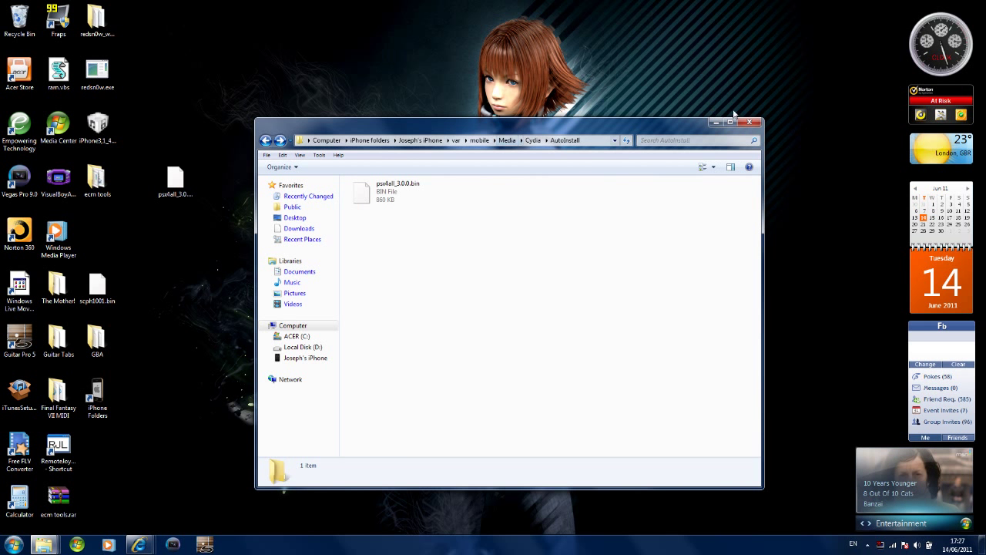
{"action": "left_click", "coordinate": [752, 123]}
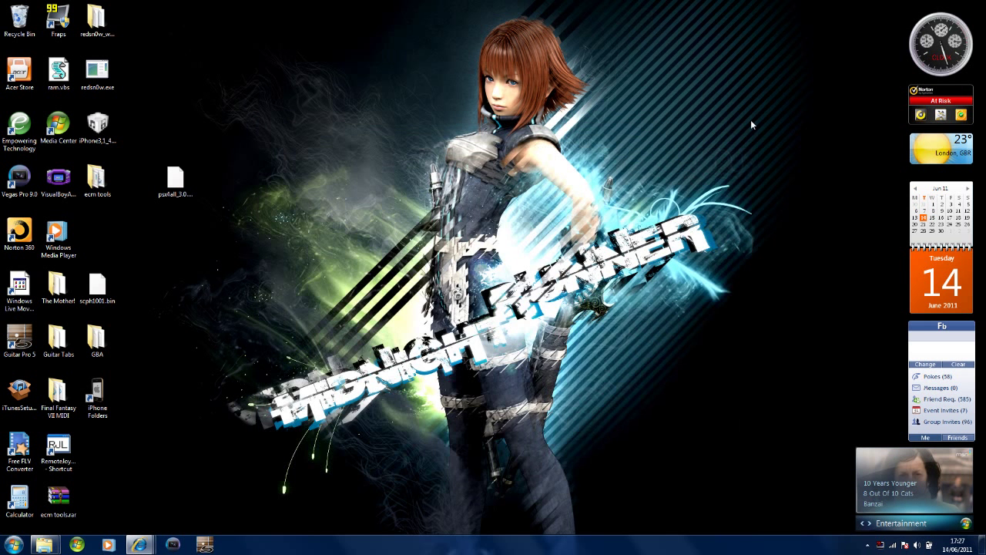
{"action": "left_click_drag", "start_coordinate": [173, 168], "coordinate": [94, 228]}
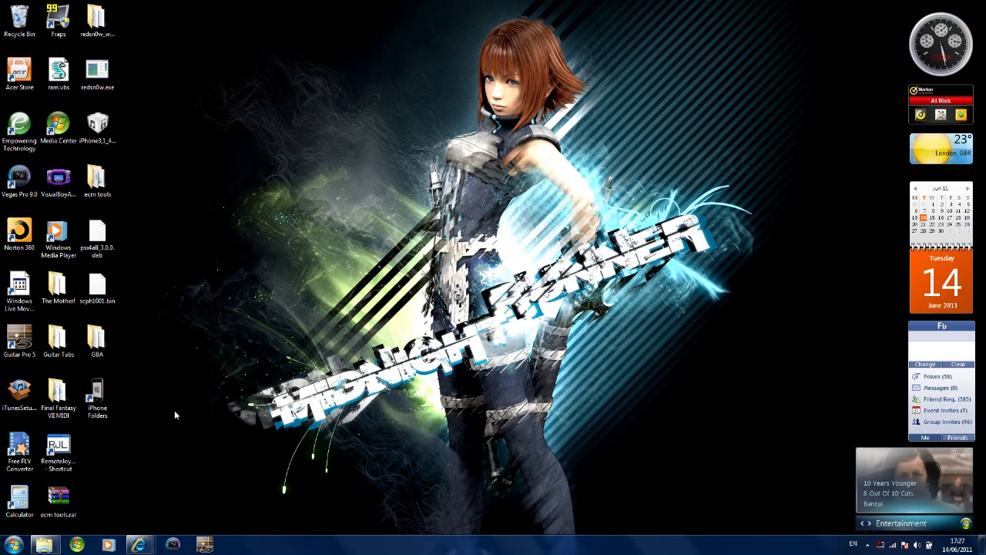
Switch back to the open Internet Explorer windows
{"action": "mouse_move", "coordinate": [139, 546]}
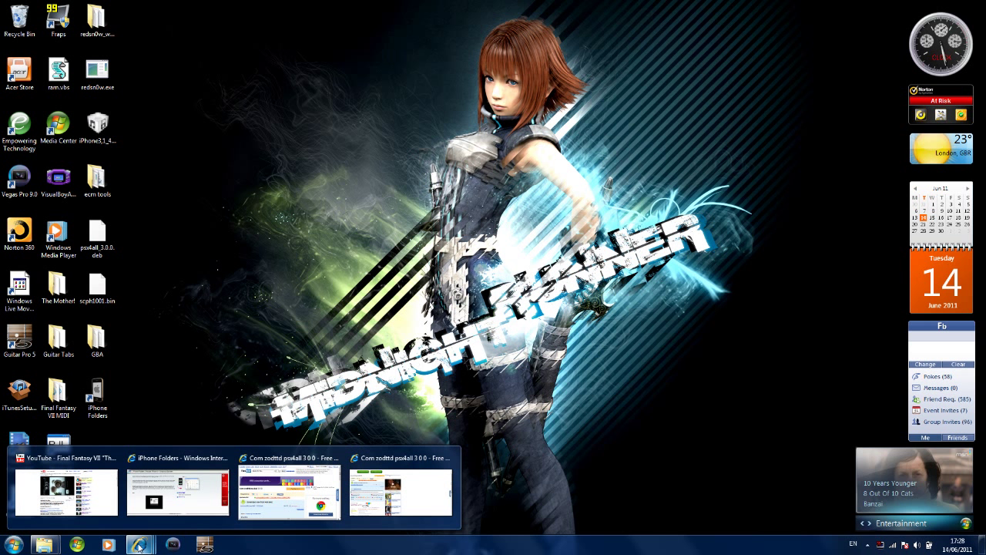